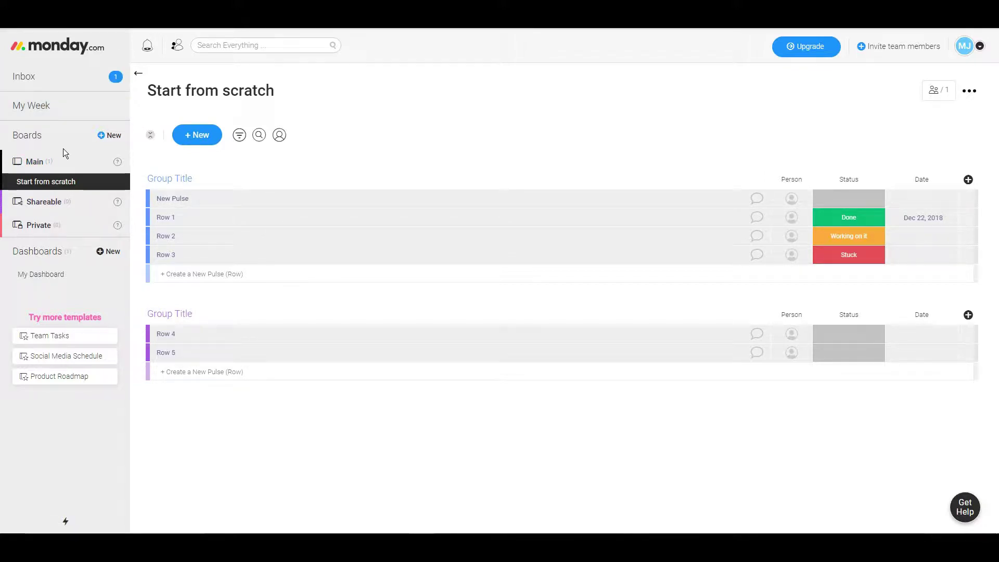
# Step: Start a new board from the '+ New' option beside Boards in the sidebar
pyautogui.click(104, 136)
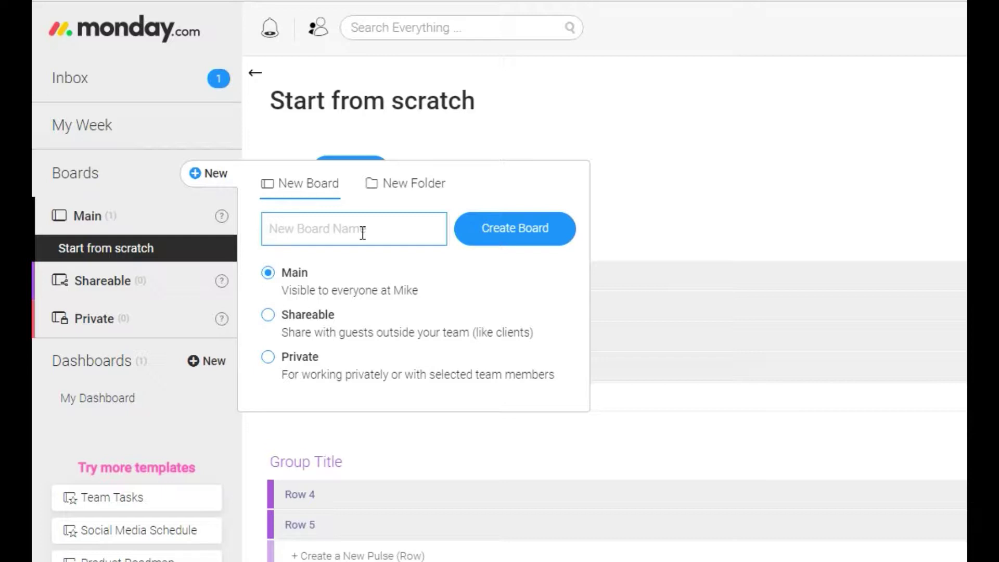
# Step: Create a board named 'Social Media Schedule'
pyautogui.write('Soc')
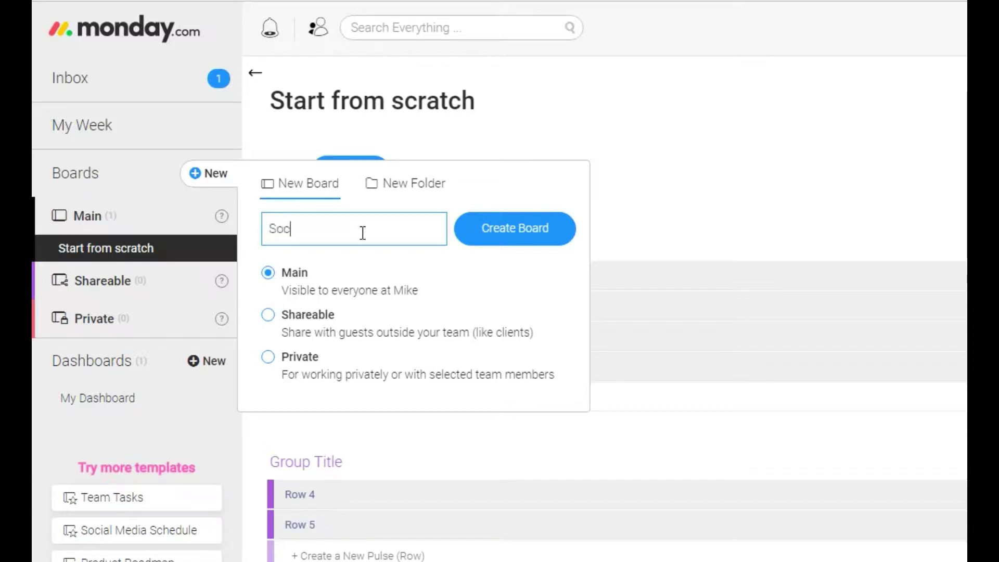
pyautogui.write('ial Media Schedule')
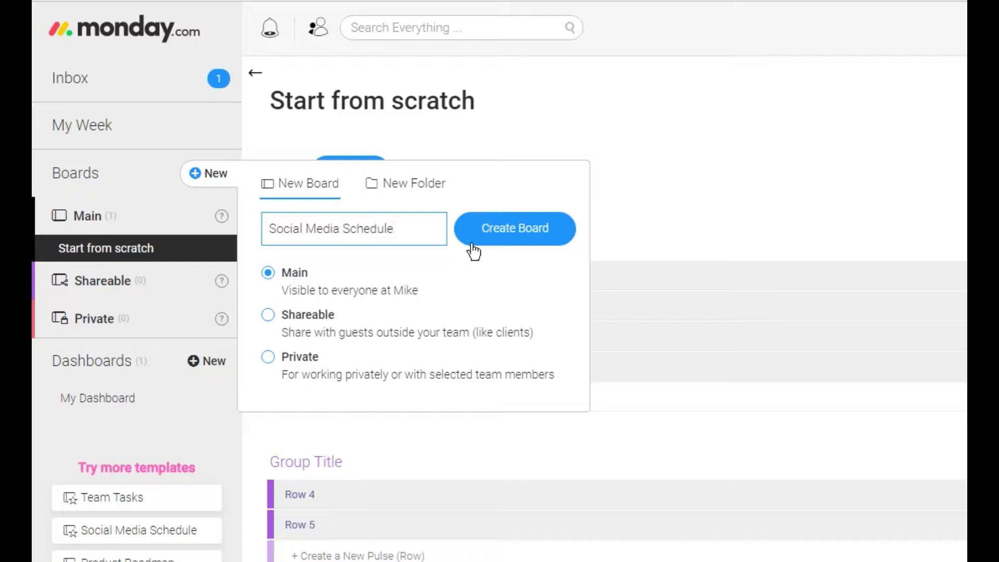
pyautogui.click(541, 231)
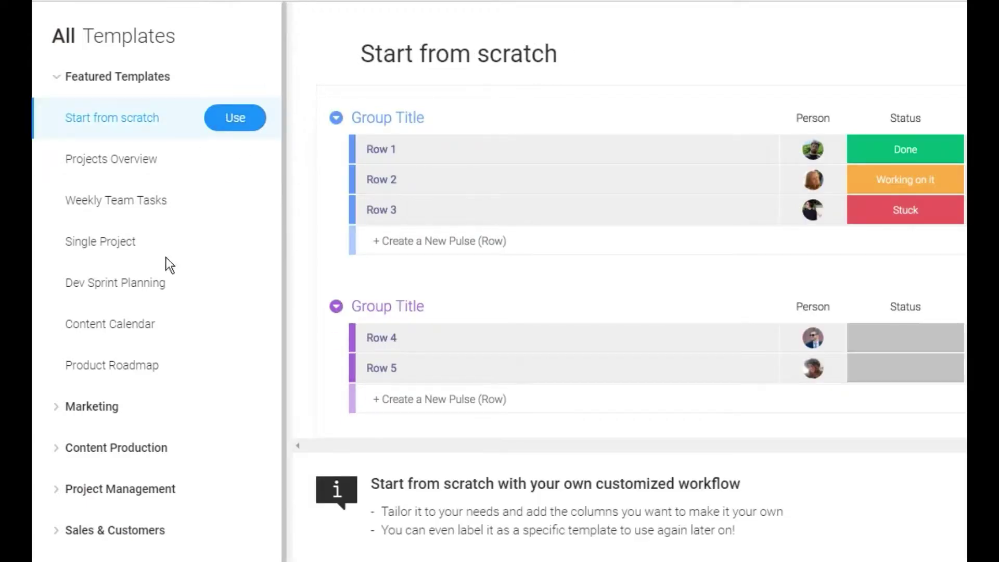
# Step: Apply the Social media schedule template from the Marketing category to the board
pyautogui.click(164, 324)
pyautogui.scroll(-3, 161, 423)
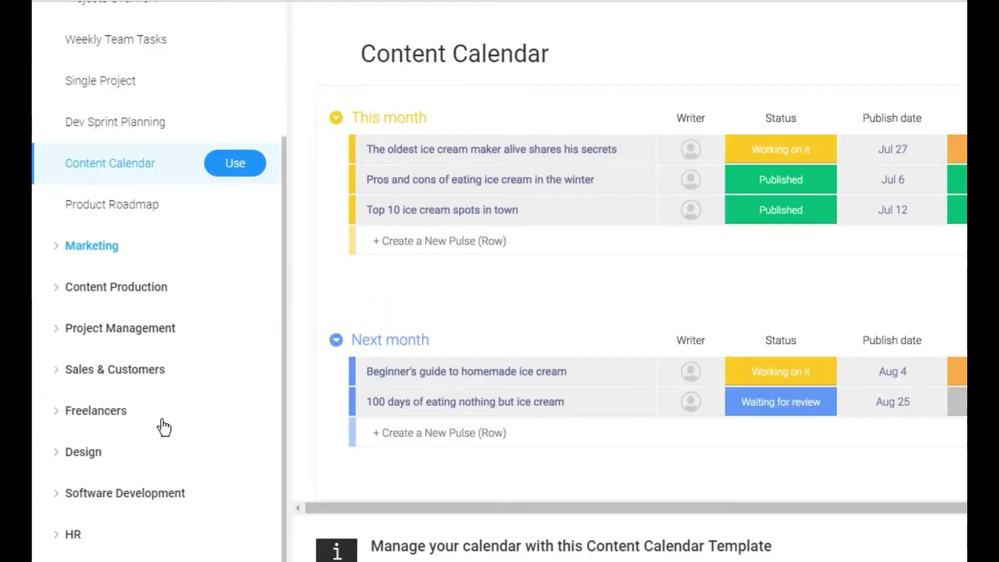
pyautogui.click(126, 251)
pyautogui.click(128, 276)
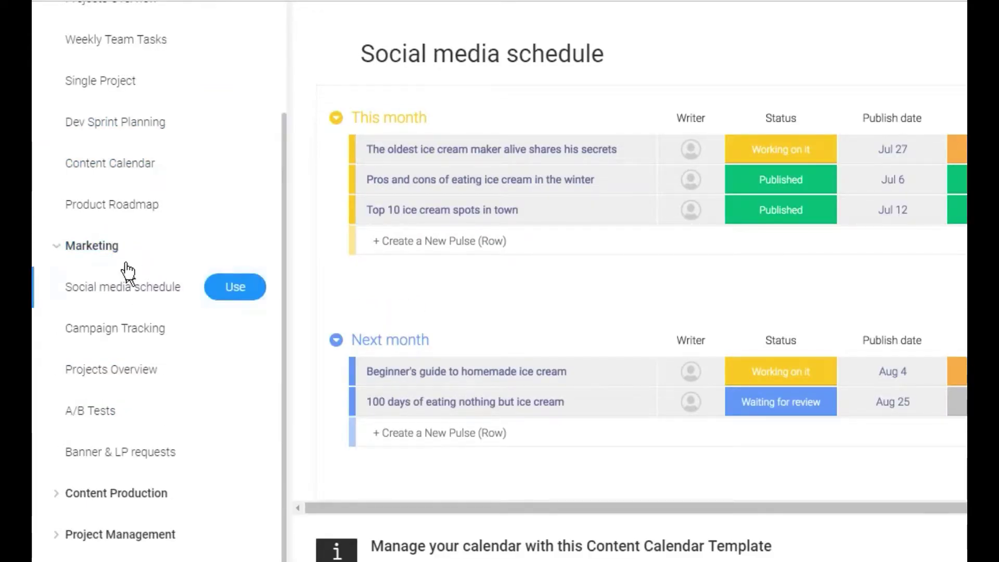
pyautogui.click(254, 296)
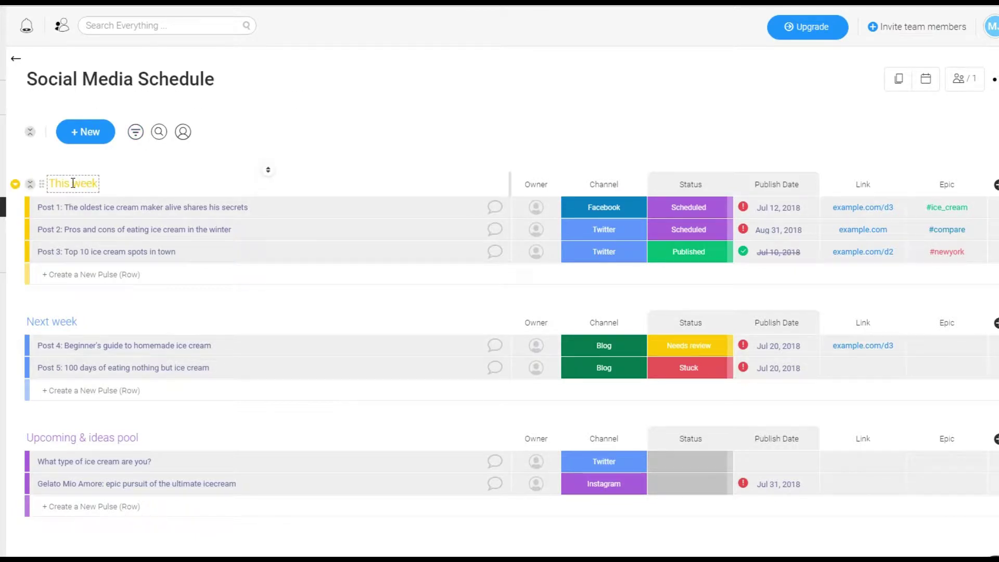
# Step: Add a row to This week and rename it 'Cats are so funny aren't they'
pyautogui.click(91, 136)
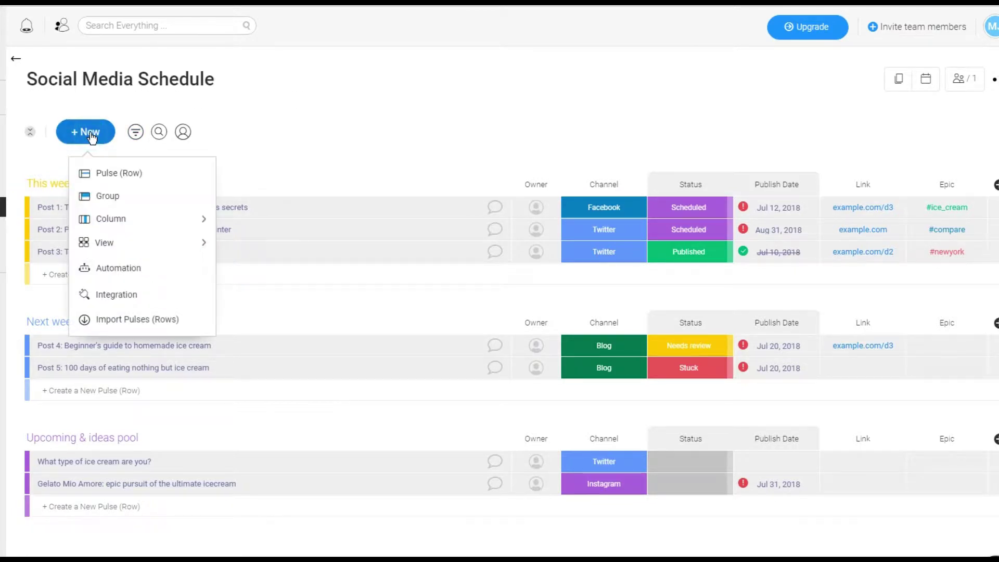
pyautogui.click(129, 175)
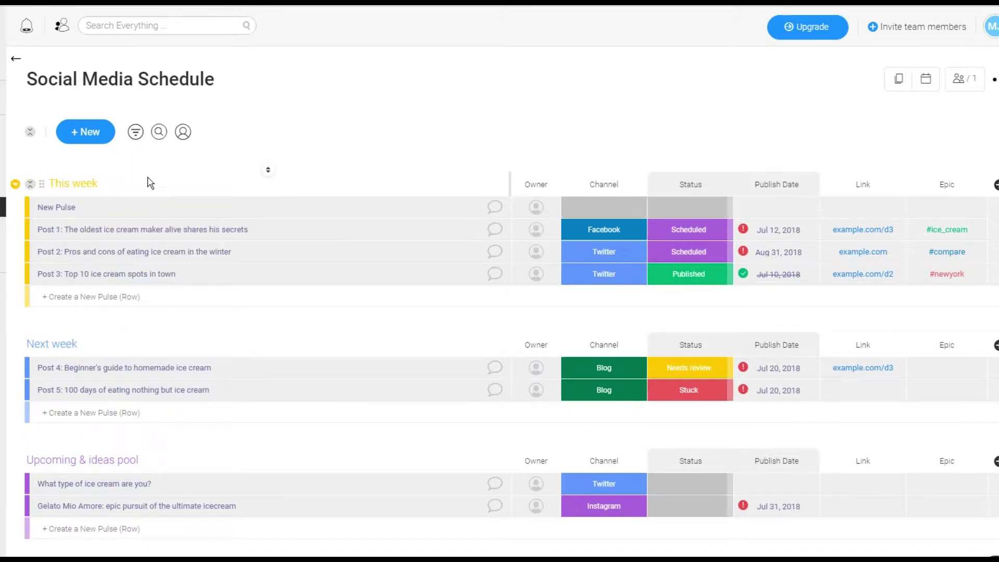
pyautogui.click(94, 207)
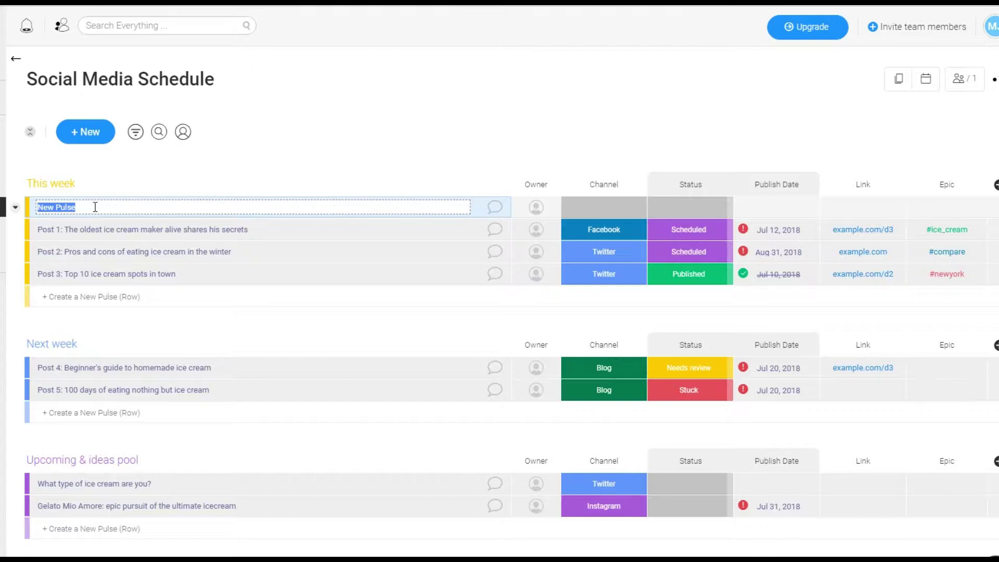
pyautogui.press('BackSpace')
pyautogui.write('Test')
pyautogui.press('BackSpace')
pyautogui.press('BackSpace')
pyautogui.press('BackSpace')
pyautogui.press('BackSpace')
pyautogui.write("Cats are so funny aren't they")
# Step: Set the cat post's channel to Twitter and make a member invited by e-mail its owner
pyautogui.click(581, 211)
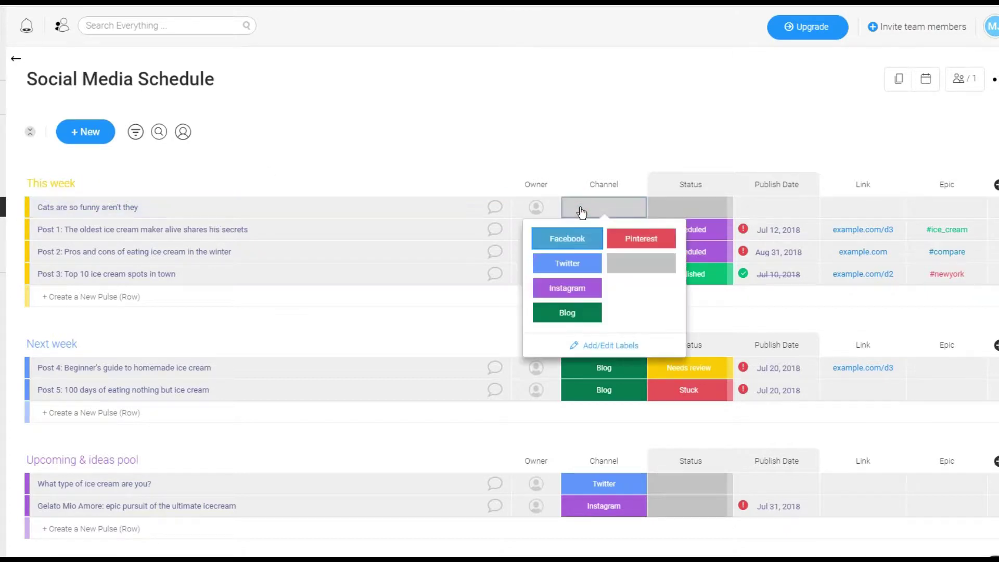
pyautogui.click(580, 268)
pyautogui.click(536, 211)
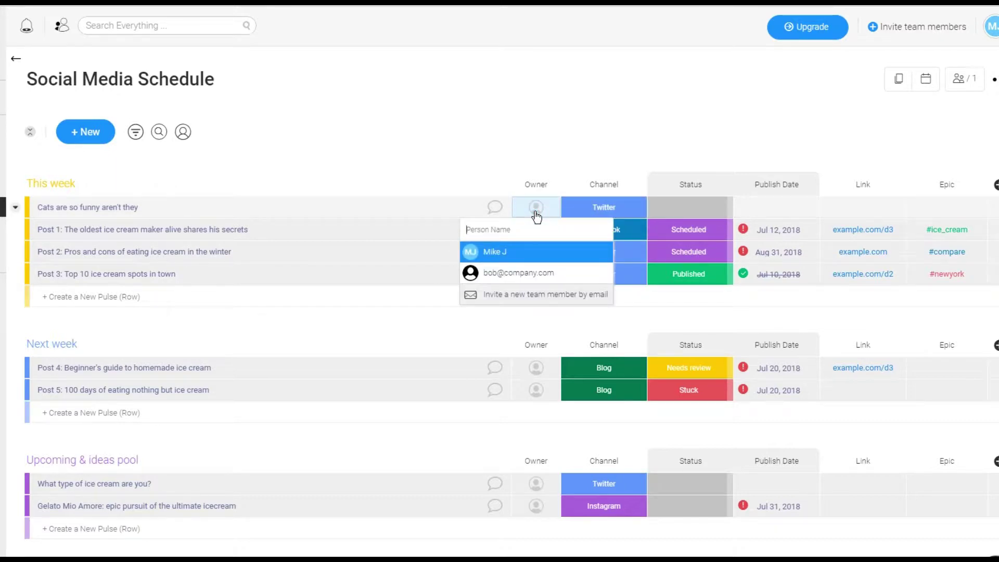
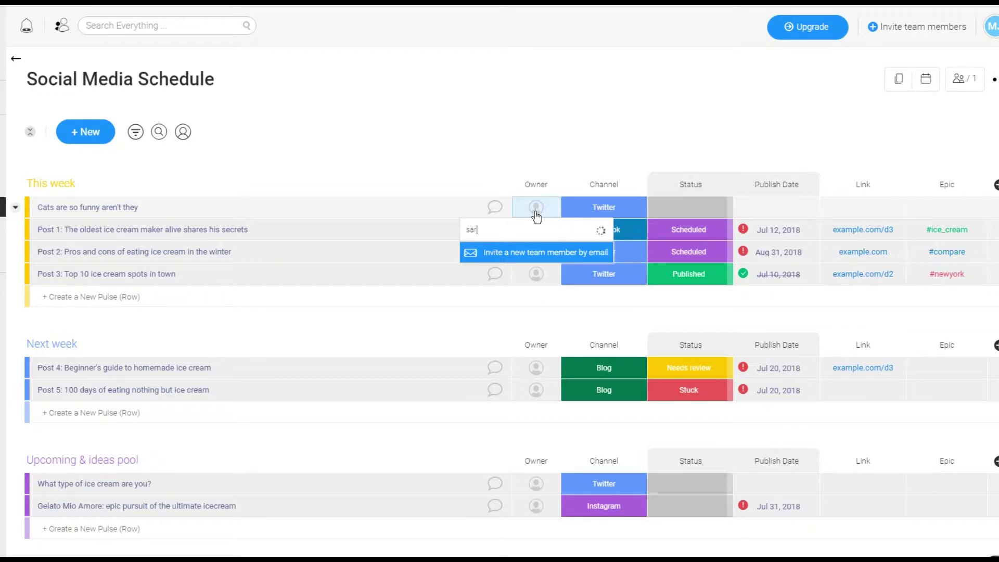
pyautogui.click(525, 252)
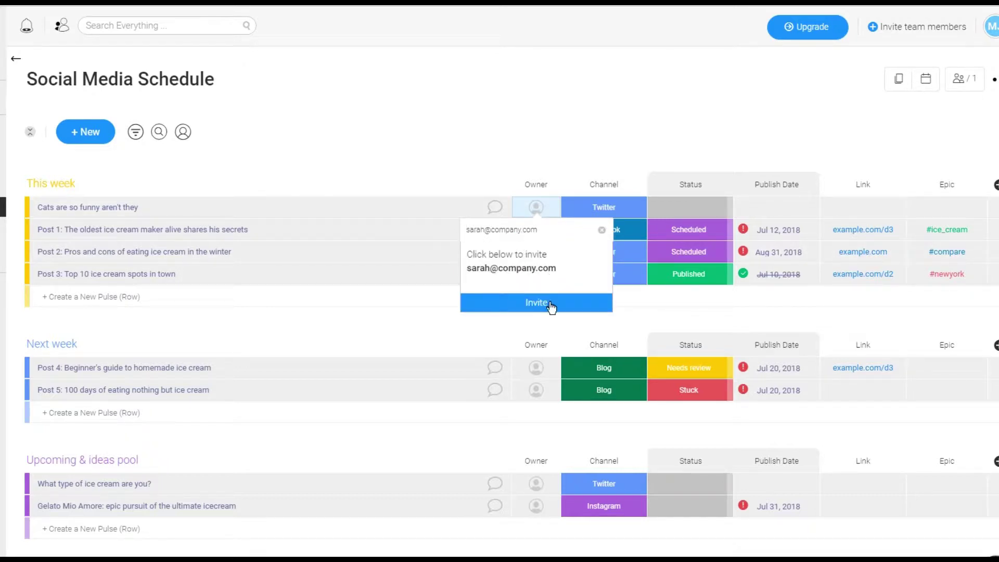
pyautogui.click(551, 302)
pyautogui.click(515, 245)
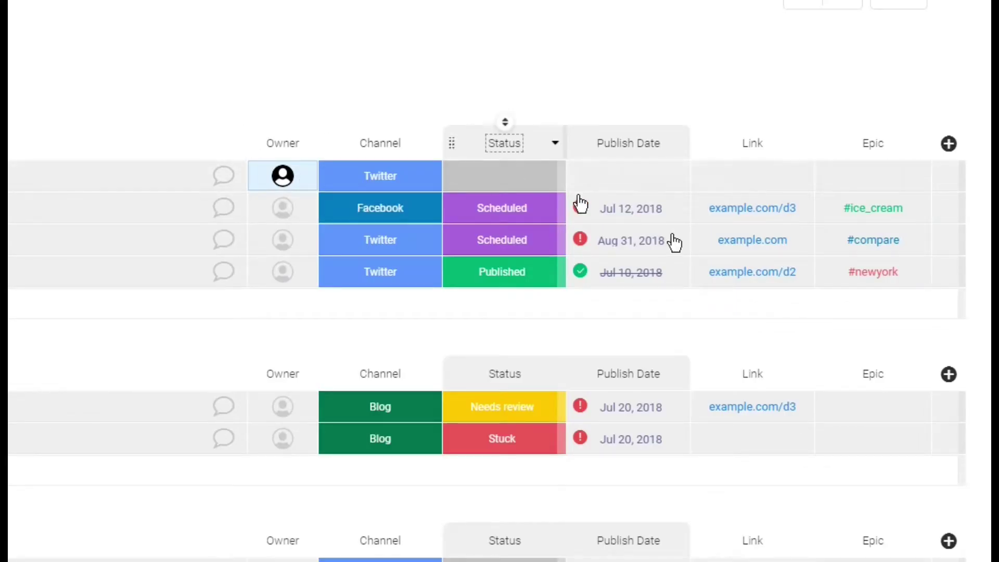
# Step: Set the cat post's status to Scheduled and its publish date to January 29
pyautogui.click(516, 178)
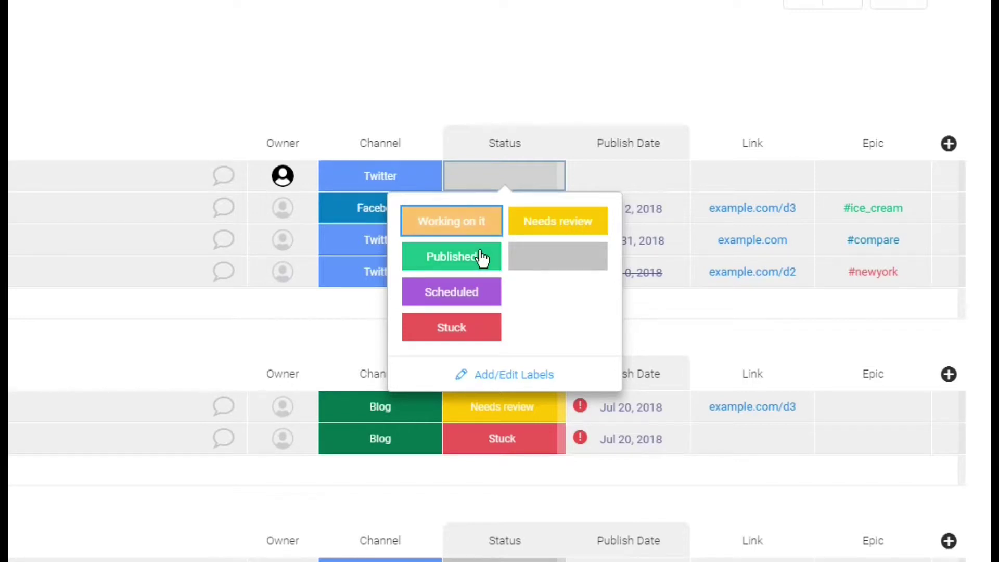
pyautogui.click(479, 292)
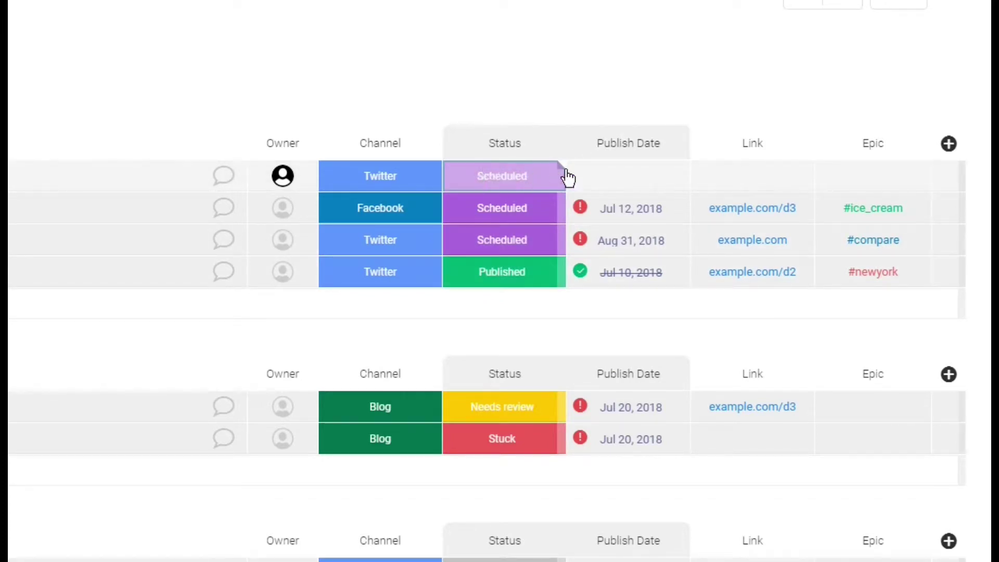
pyautogui.click(612, 178)
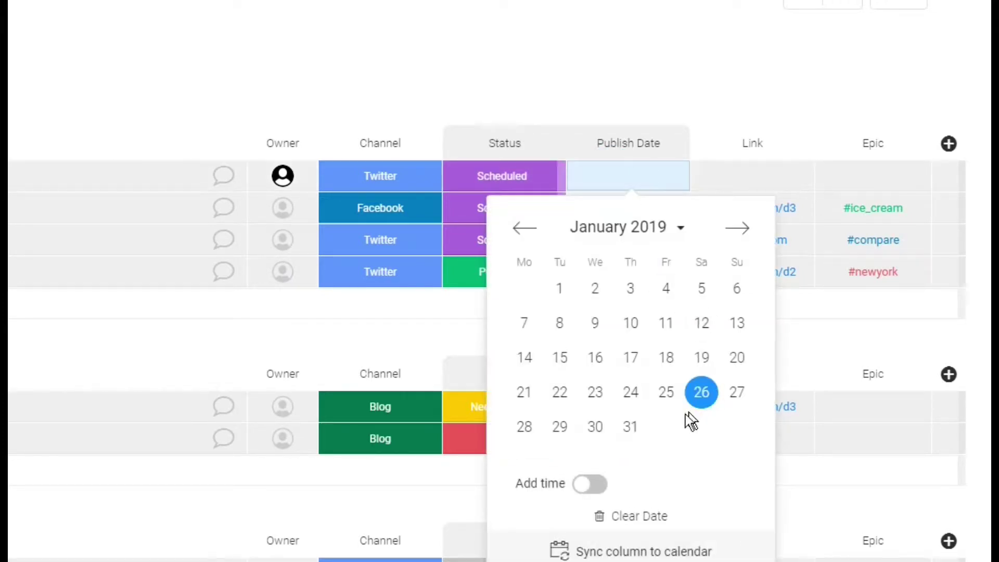
pyautogui.click(560, 429)
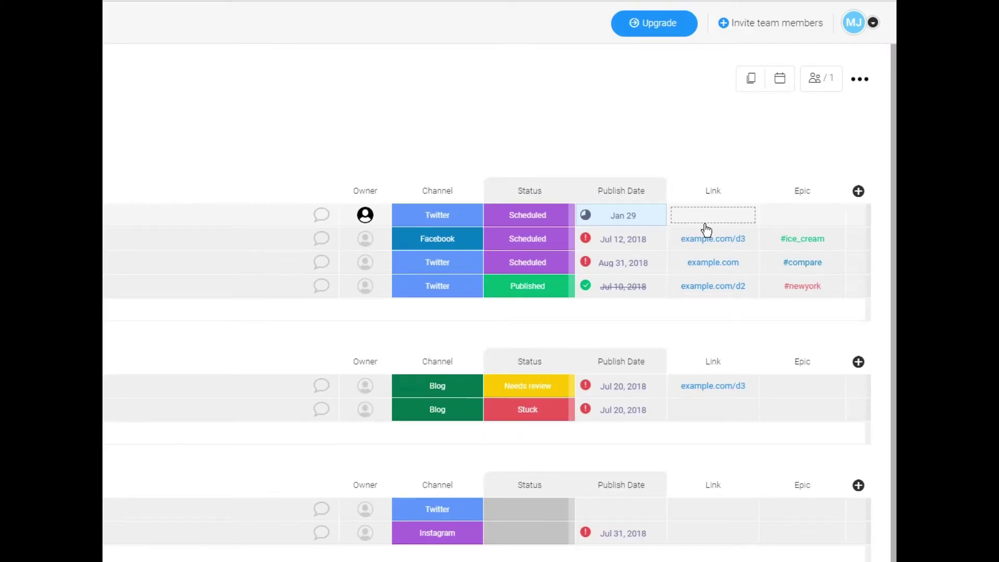
pyautogui.click(321, 215)
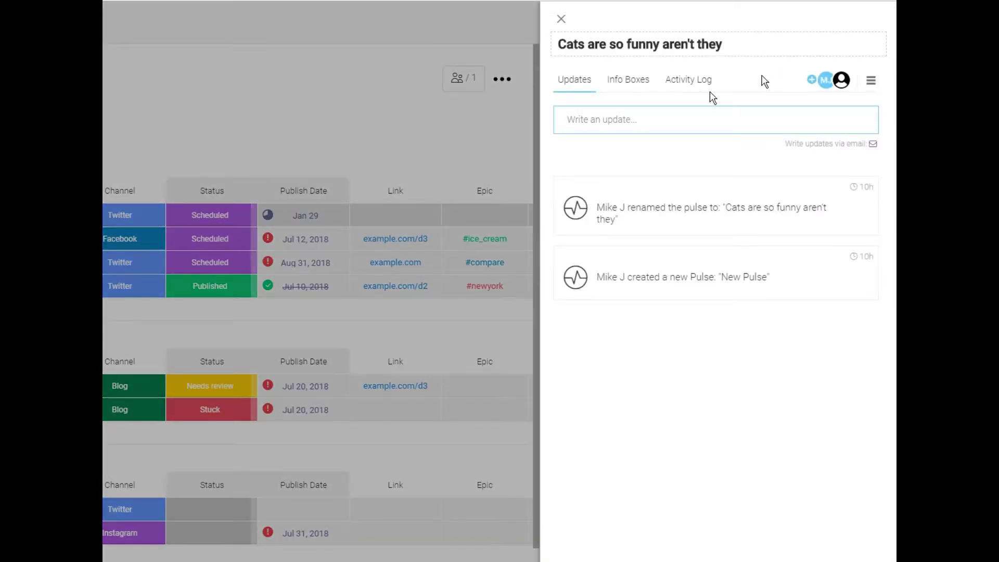
# Step: Post the update 'Hey what do you think about this tweet?' on the cat post
pyautogui.click(622, 117)
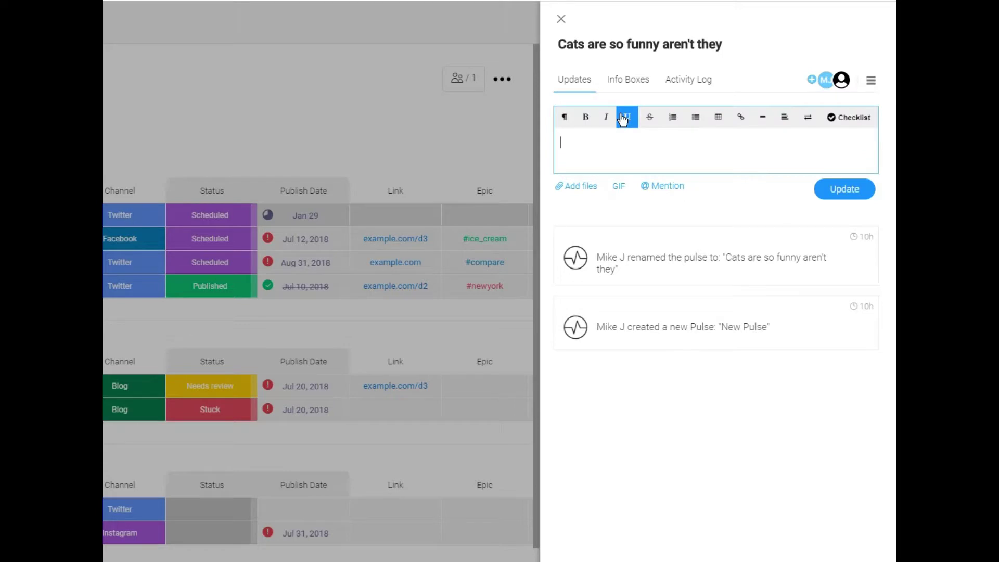
pyautogui.write('Hey what do you think about this tw')
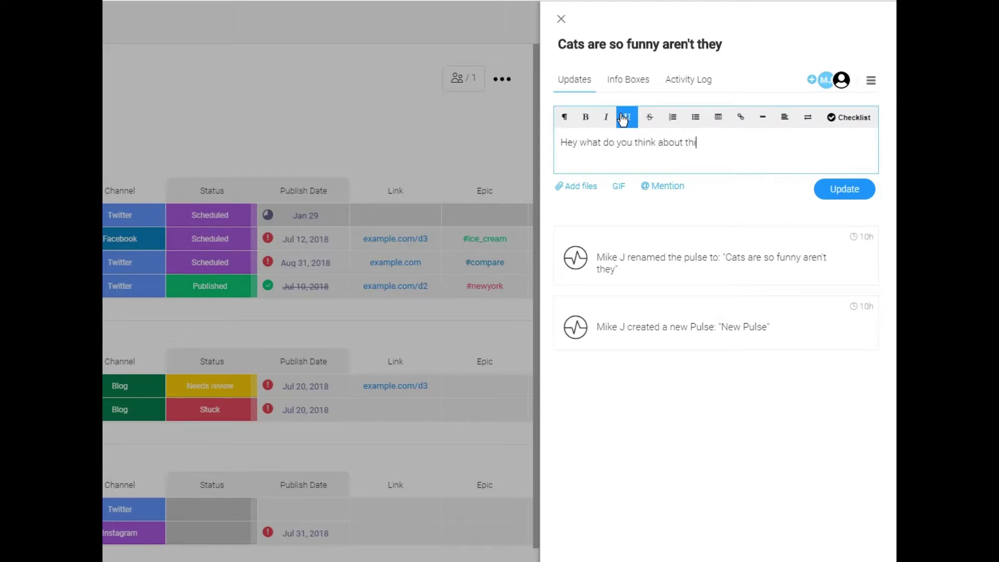
pyautogui.write('eet?')
pyautogui.click(866, 197)
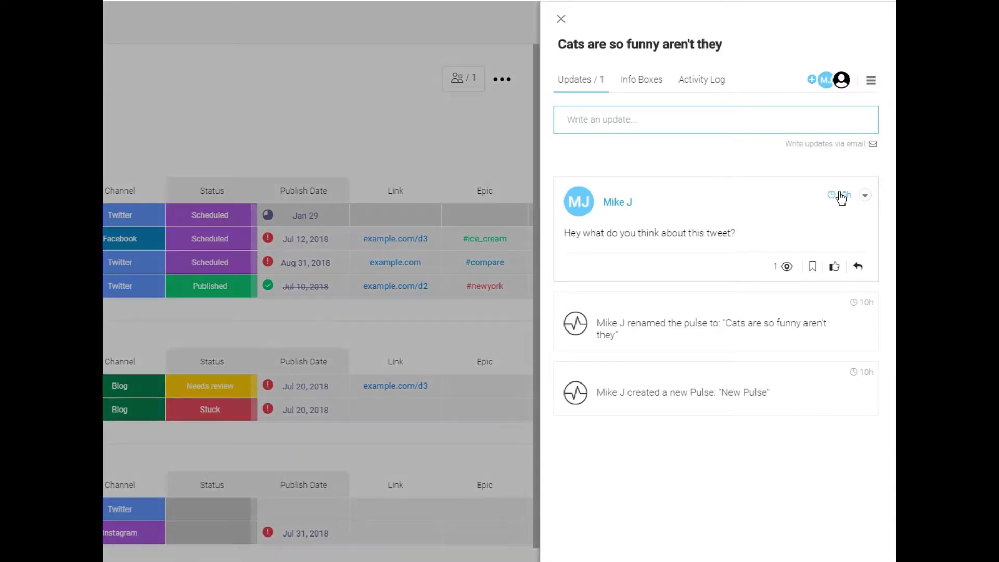
# Step: Give the cat post's 'Hey what do you think about this tweet?' update a thumbs-up like
pyautogui.moveTo(840, 197)
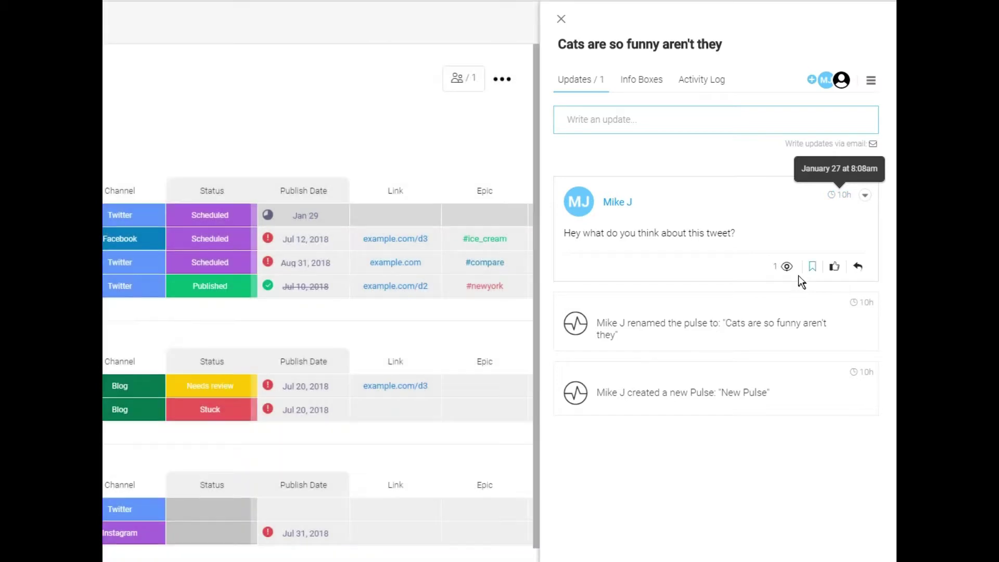
pyautogui.moveTo(785, 270)
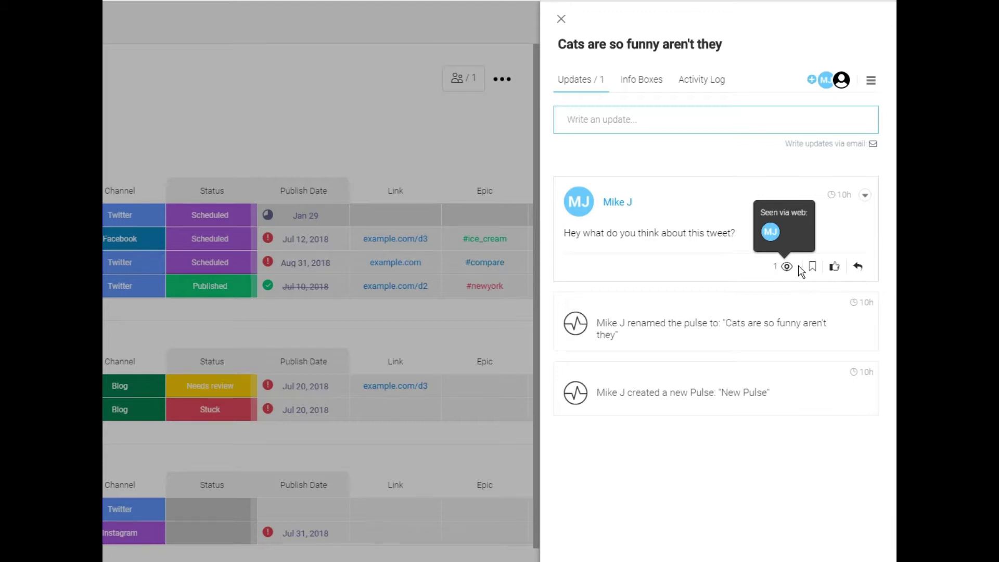
pyautogui.click(835, 270)
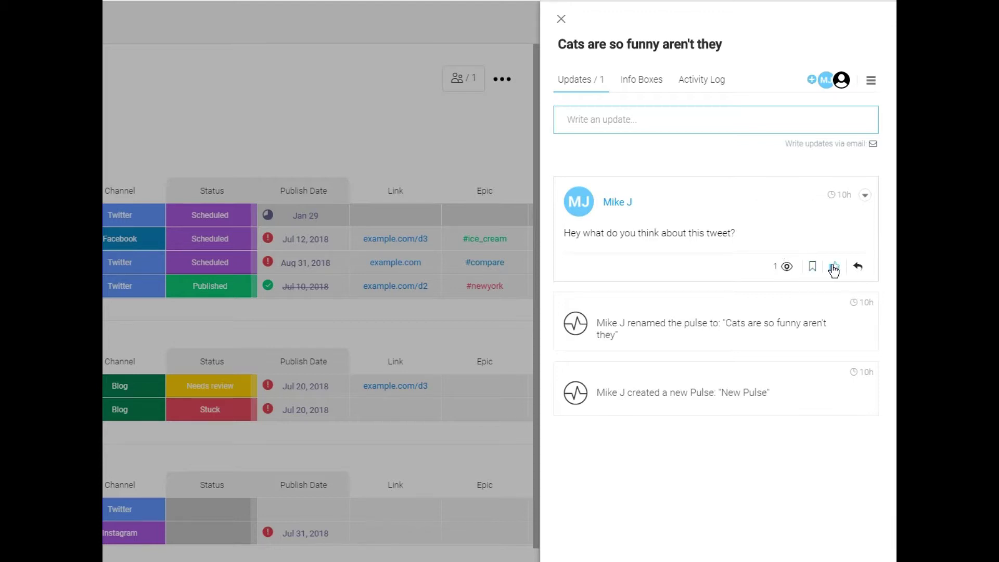
pyautogui.click(834, 270)
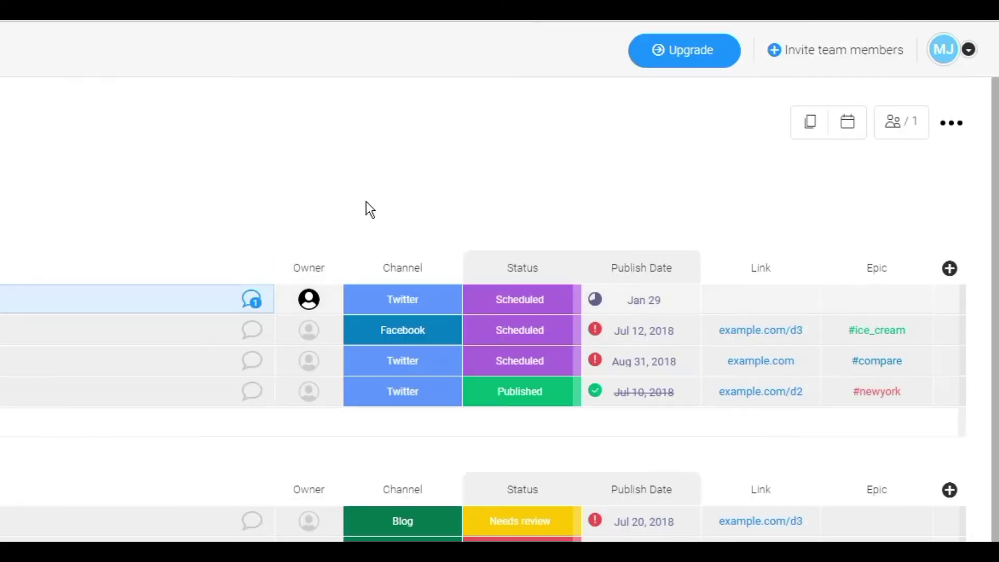
# Step: Add Minds.com and Reddit as new Channel labels
pyautogui.click(301, 210)
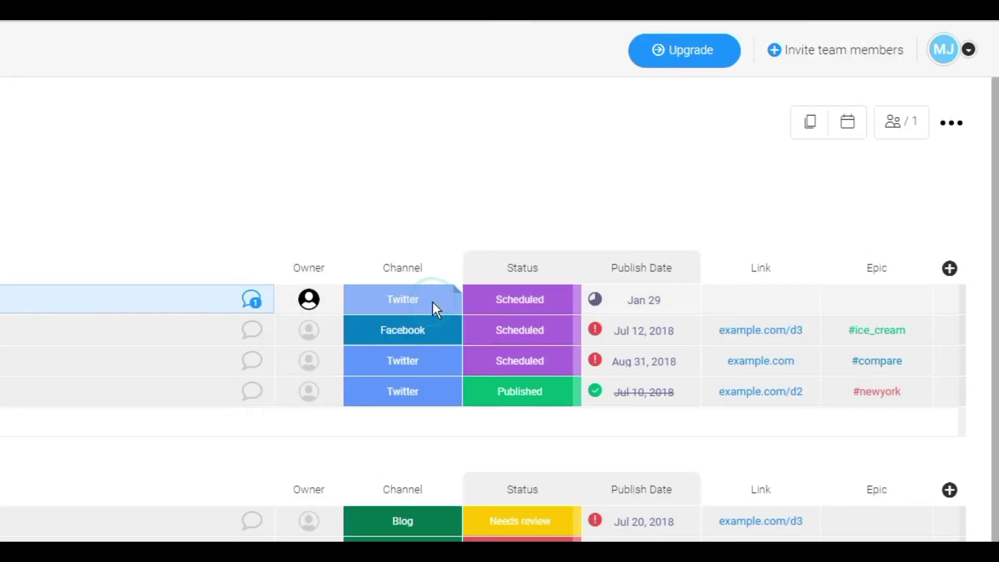
pyautogui.click(432, 303)
pyautogui.click(439, 384)
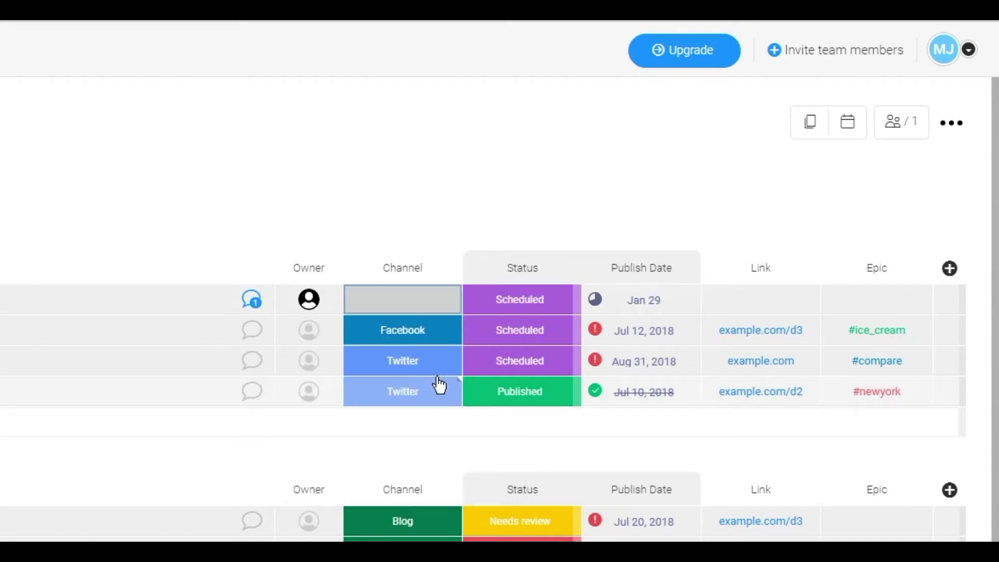
pyautogui.click(426, 300)
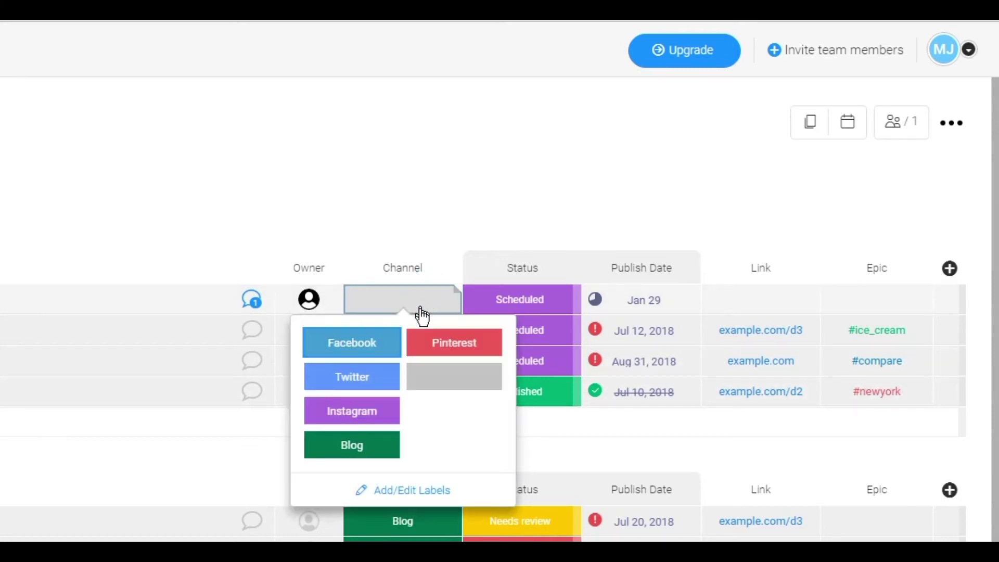
pyautogui.click(440, 489)
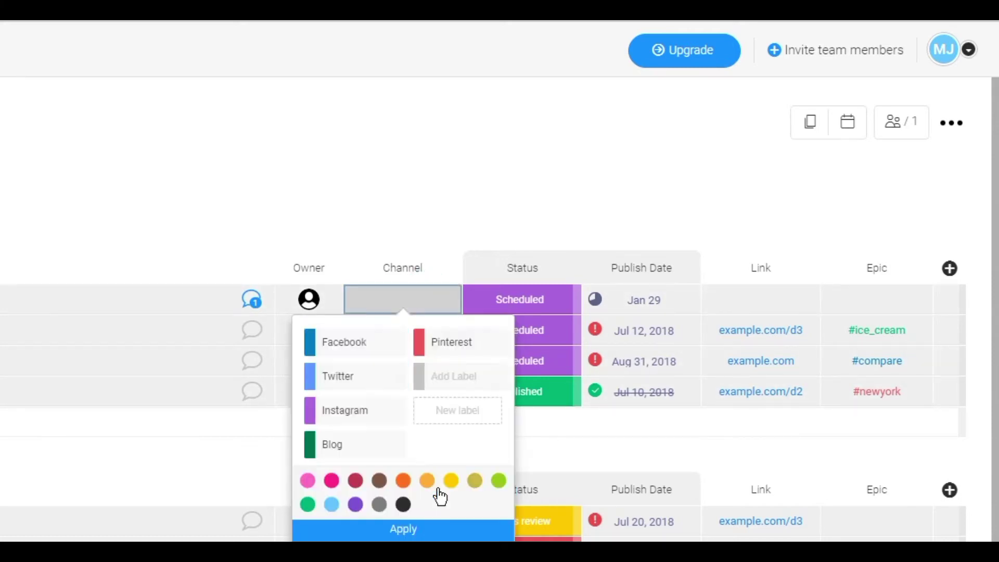
pyautogui.click(458, 374)
pyautogui.write('Minds')
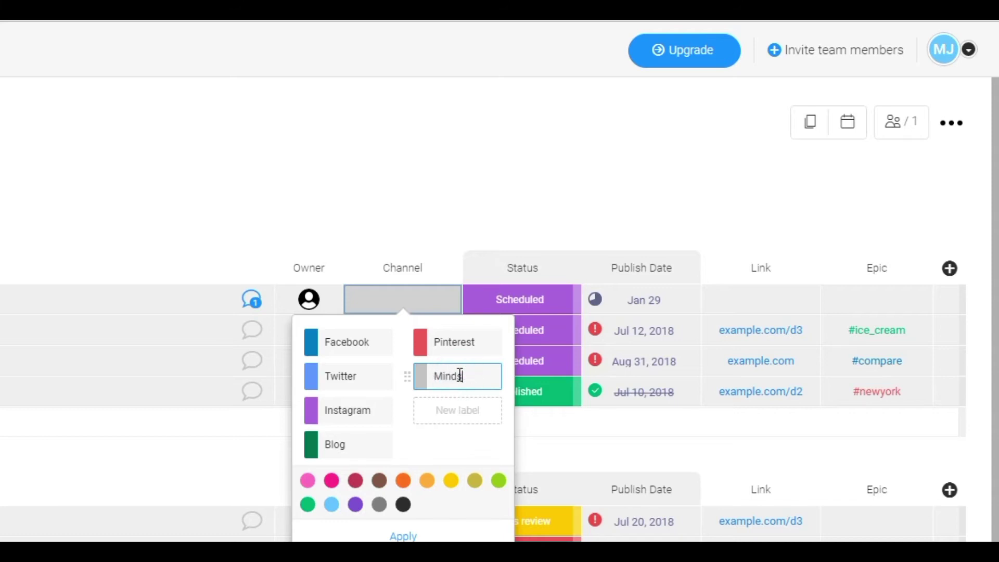
pyautogui.write('.com')
pyautogui.click(461, 420)
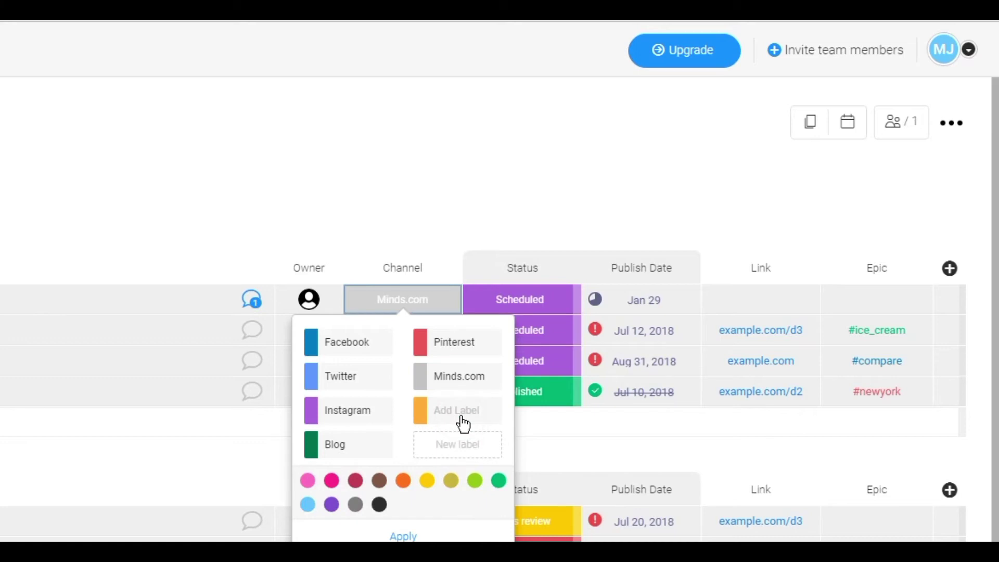
pyautogui.click(466, 405)
pyautogui.write('Red')
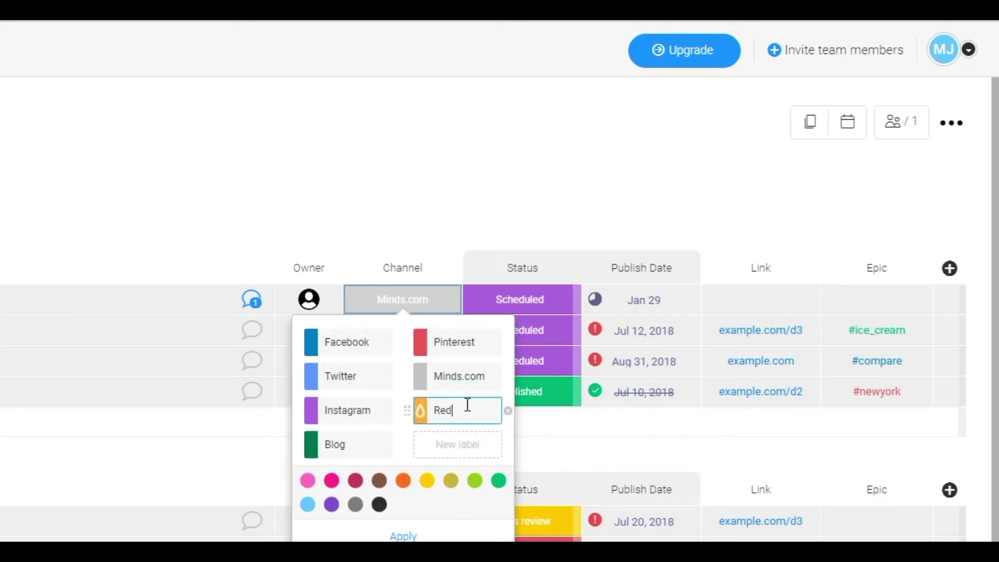
pyautogui.write('dit')
pyautogui.click(444, 534)
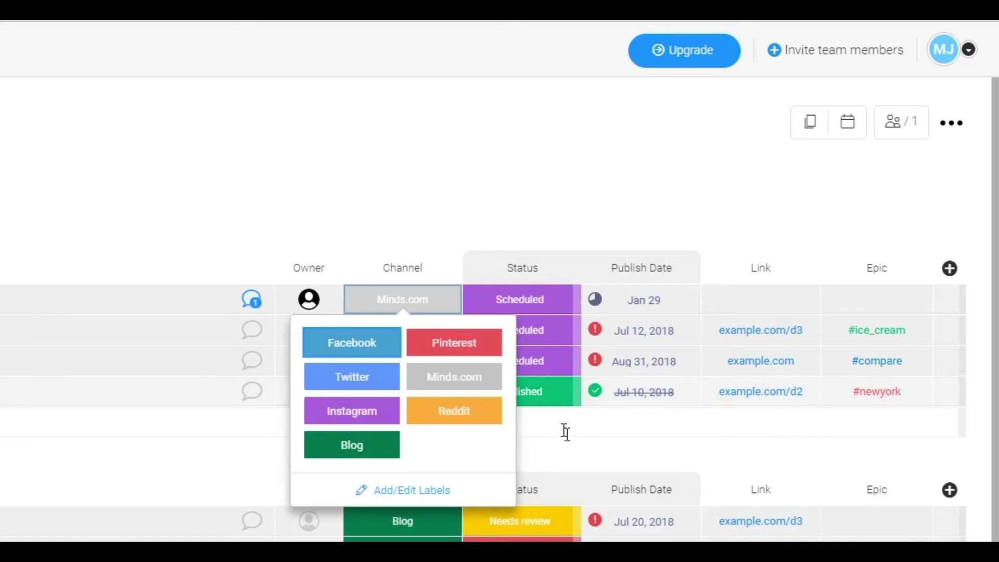
# Step: Set the cat post's channel to Reddit
pyautogui.click(571, 440)
pyautogui.click(402, 298)
pyautogui.click(459, 412)
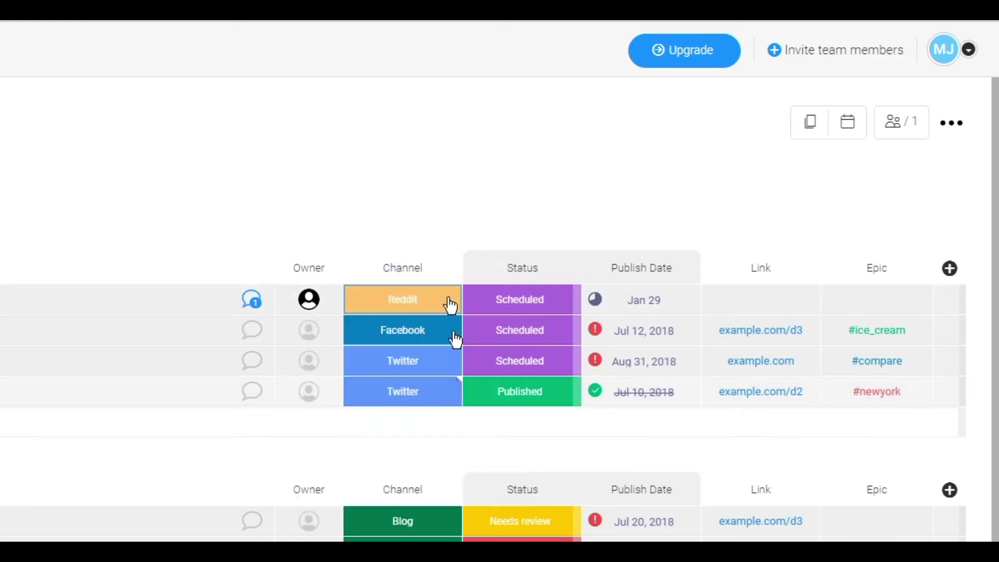
# Step: Add an 'All Social Media Accounts' channel label and assign it to the cat post
pyautogui.click(402, 306)
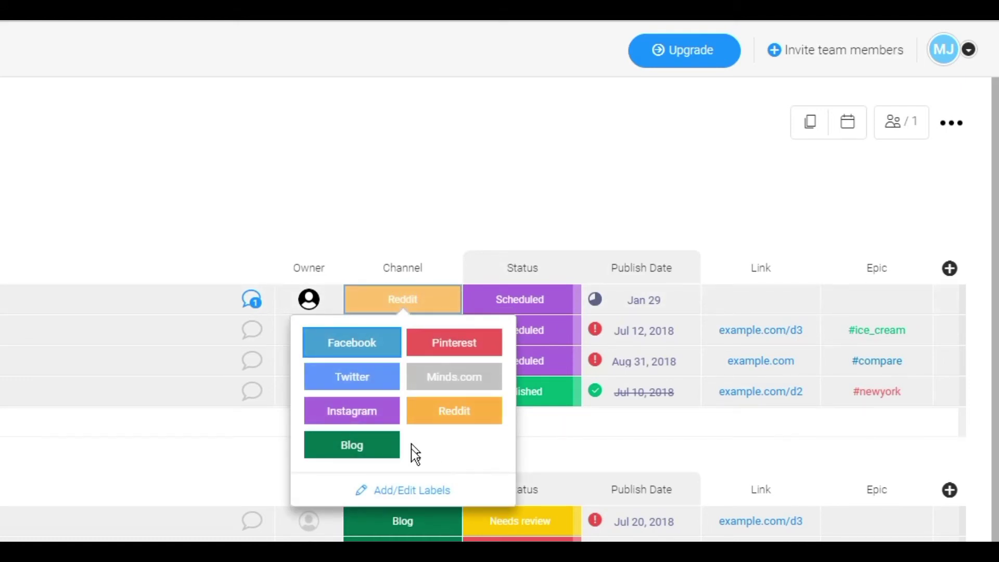
pyautogui.click(436, 484)
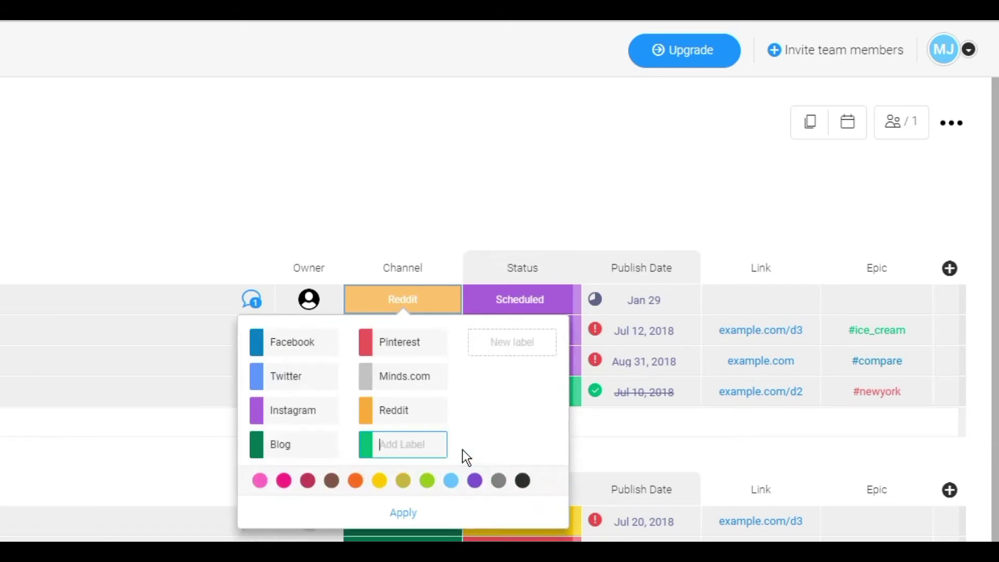
pyautogui.write('All S')
pyautogui.write('ocial Media')
pyautogui.write(' Accounts')
pyautogui.click(404, 521)
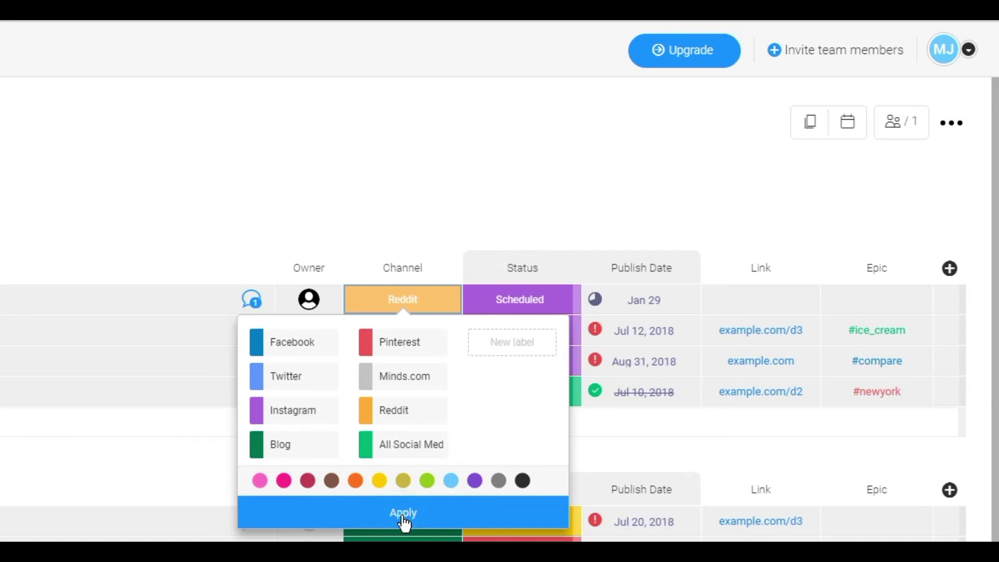
pyautogui.click(484, 456)
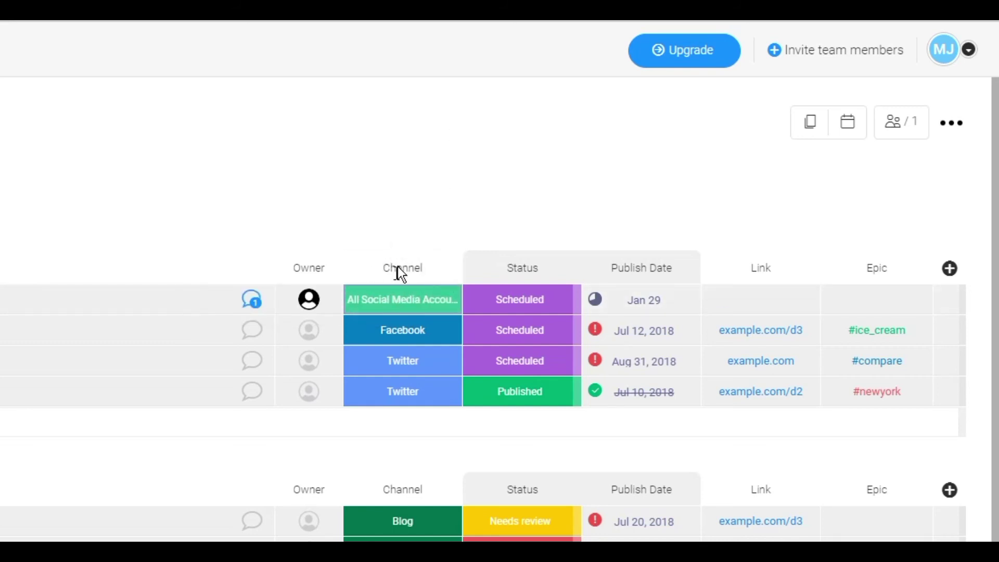
pyautogui.click(393, 306)
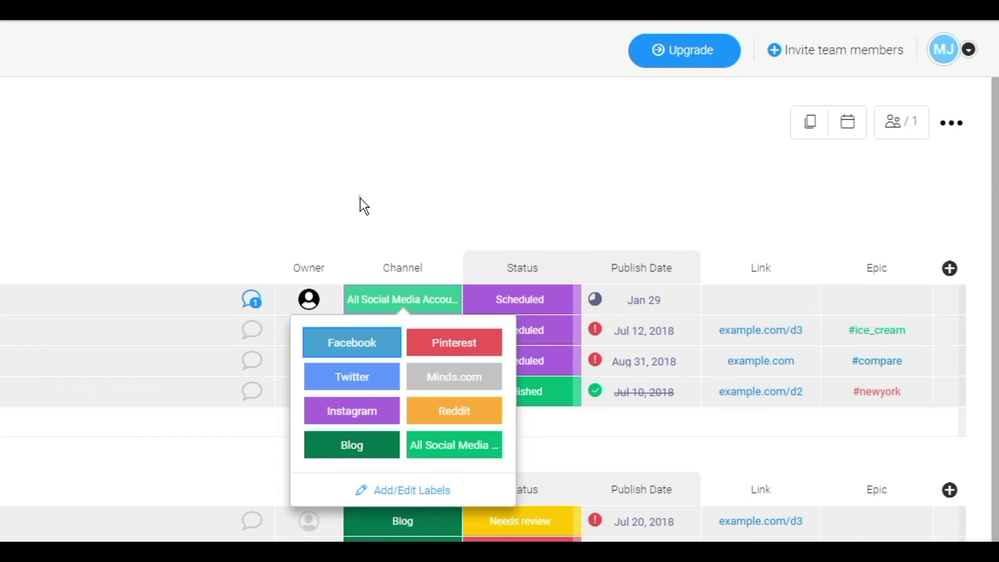
pyautogui.click(364, 205)
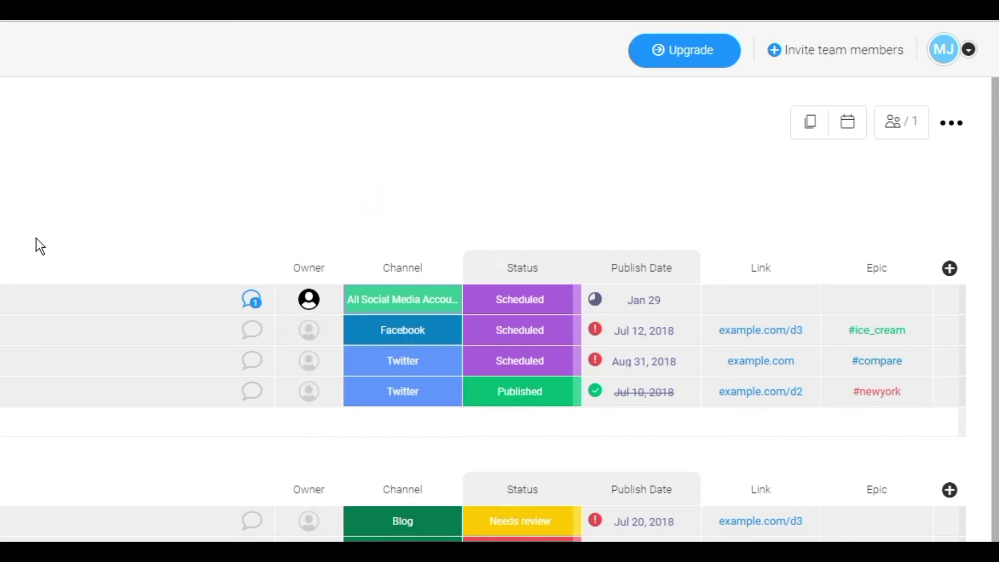